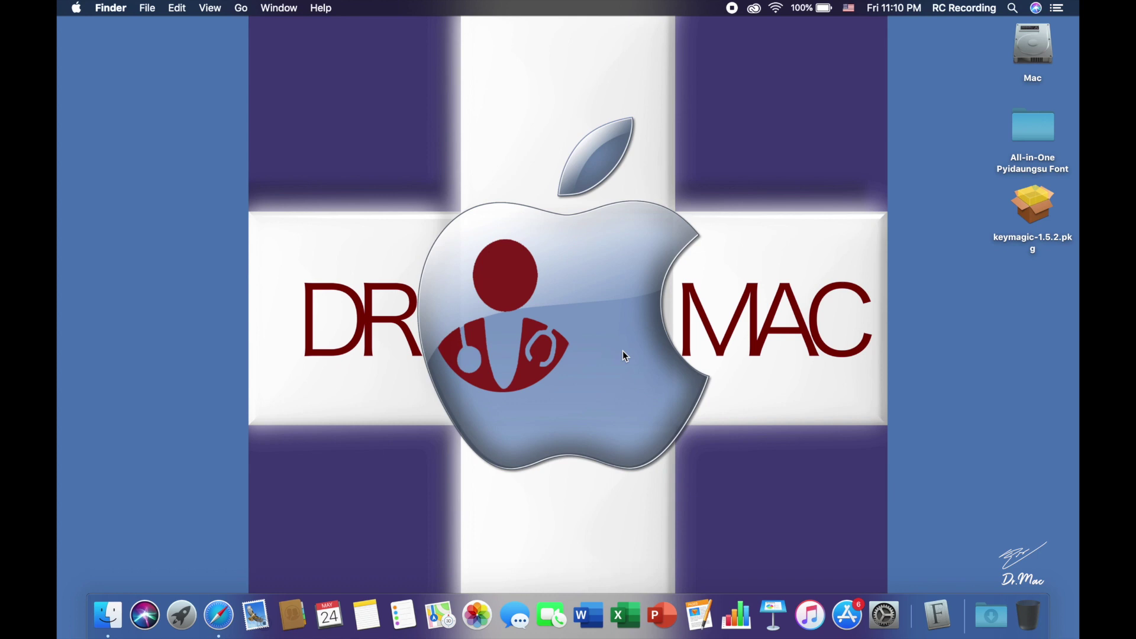
Launch Font Book by searching 'f' in Launchpad.
{"action": "key", "text": "F4"}
{"action": "type", "text": "f"}
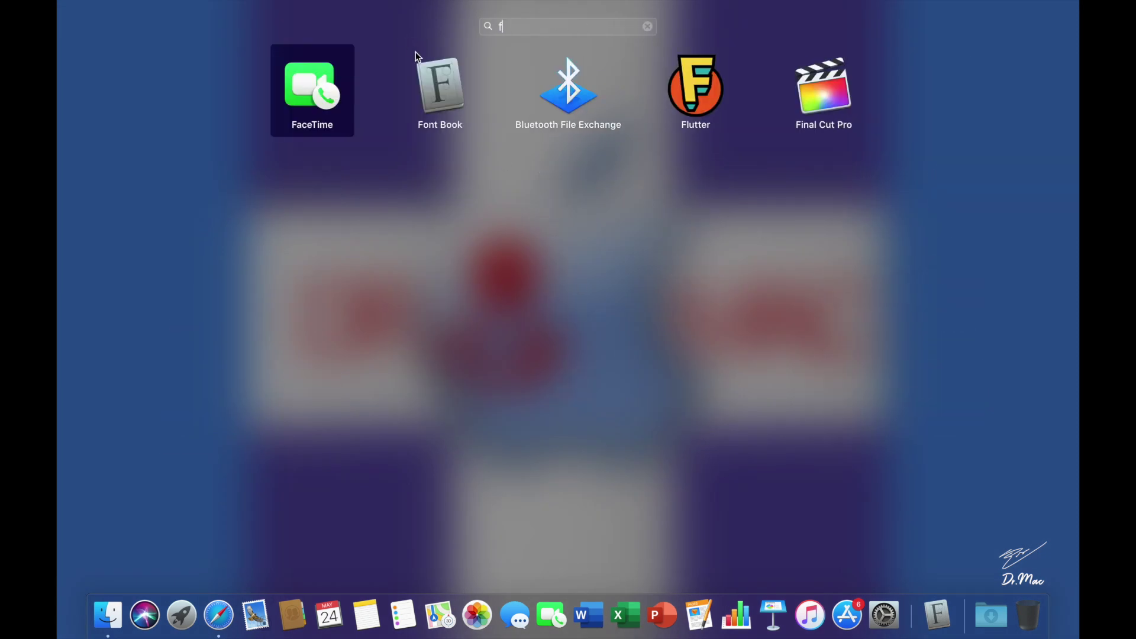
{"action": "left_click", "coordinate": [433, 86]}
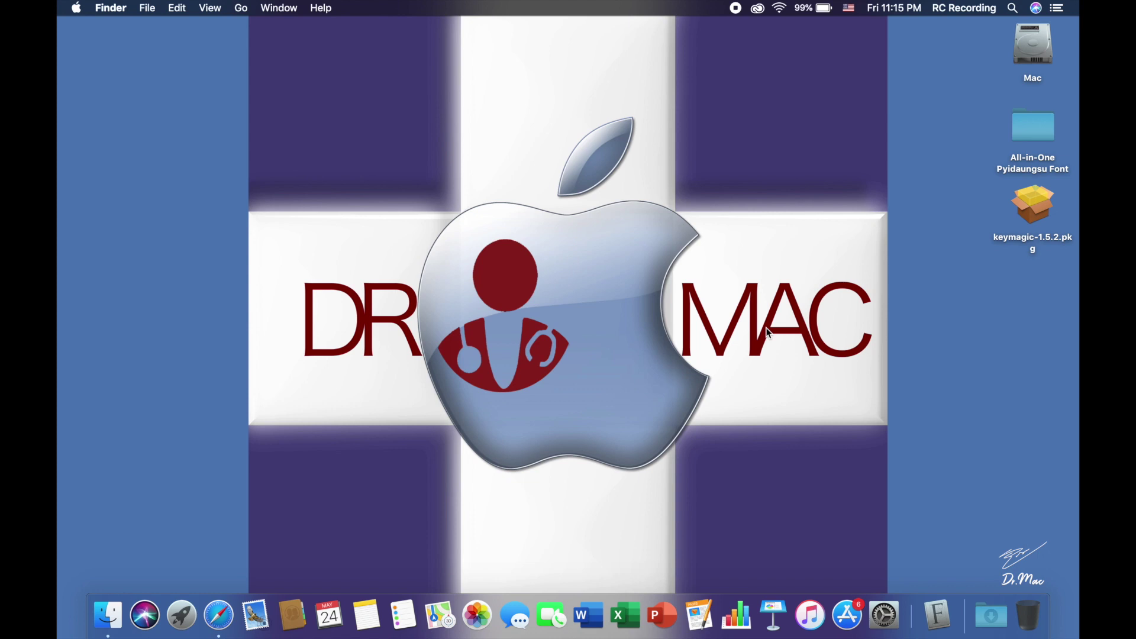
Run the keymagic-1.5.2.pkg installer past the Read Me and start the install.
{"action": "double_click", "coordinate": [1033, 207]}
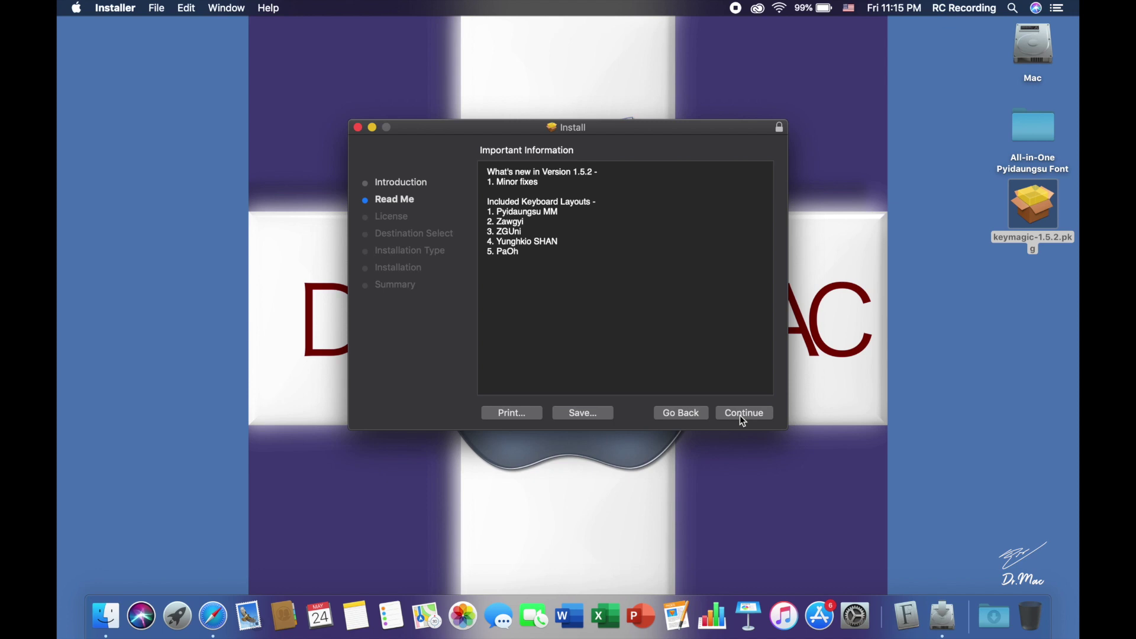
{"action": "left_click", "coordinate": [743, 414]}
{"action": "left_click", "coordinate": [743, 414]}
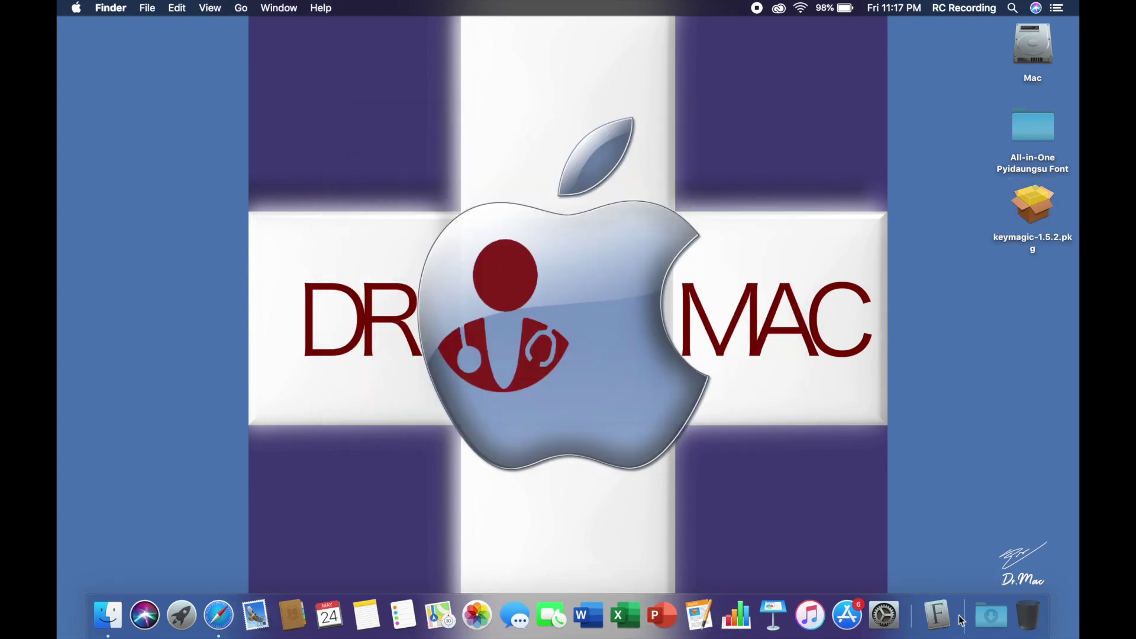
Add KeyMagic from Multiple languages as a keyboard input source, then quit System Preferences.
{"action": "left_click", "coordinate": [886, 610]}
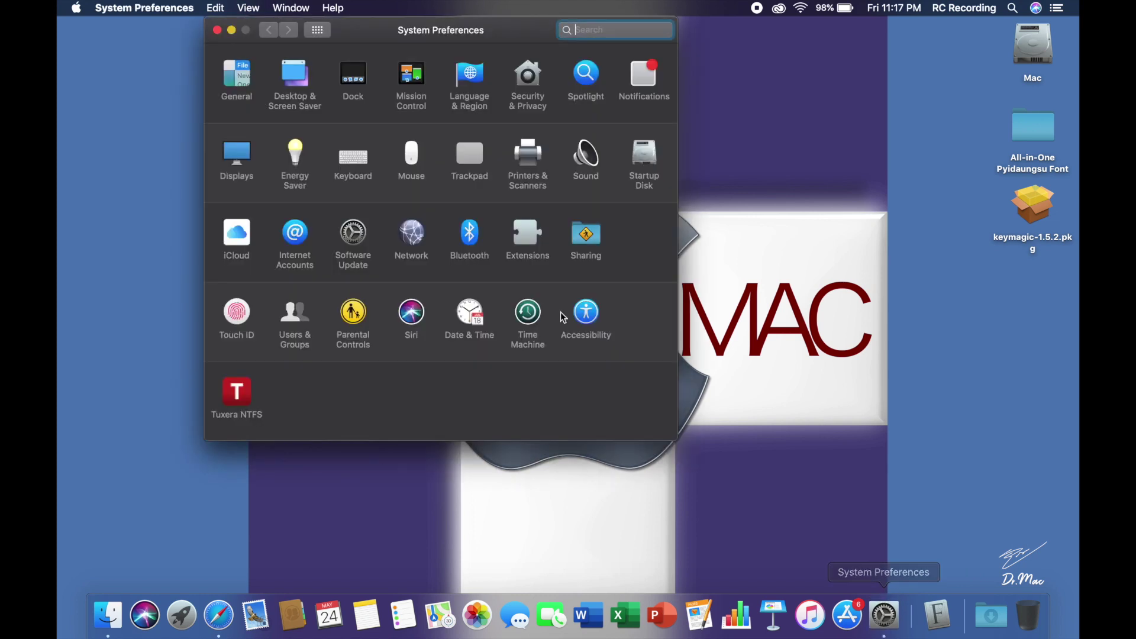
{"action": "left_click", "coordinate": [353, 165]}
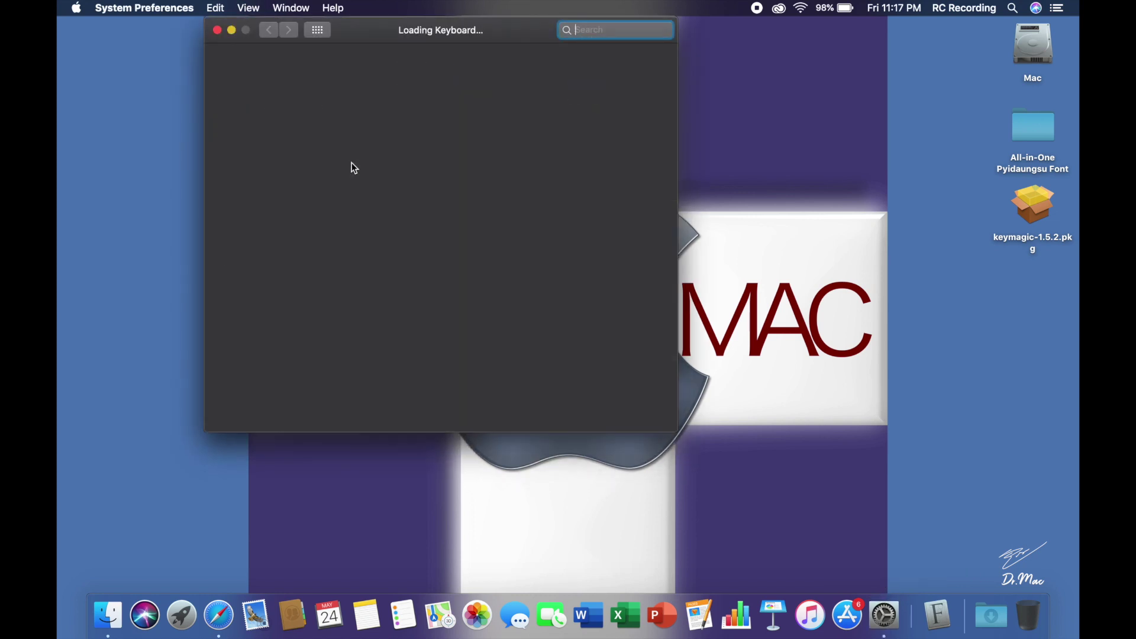
{"action": "left_click", "coordinate": [490, 71]}
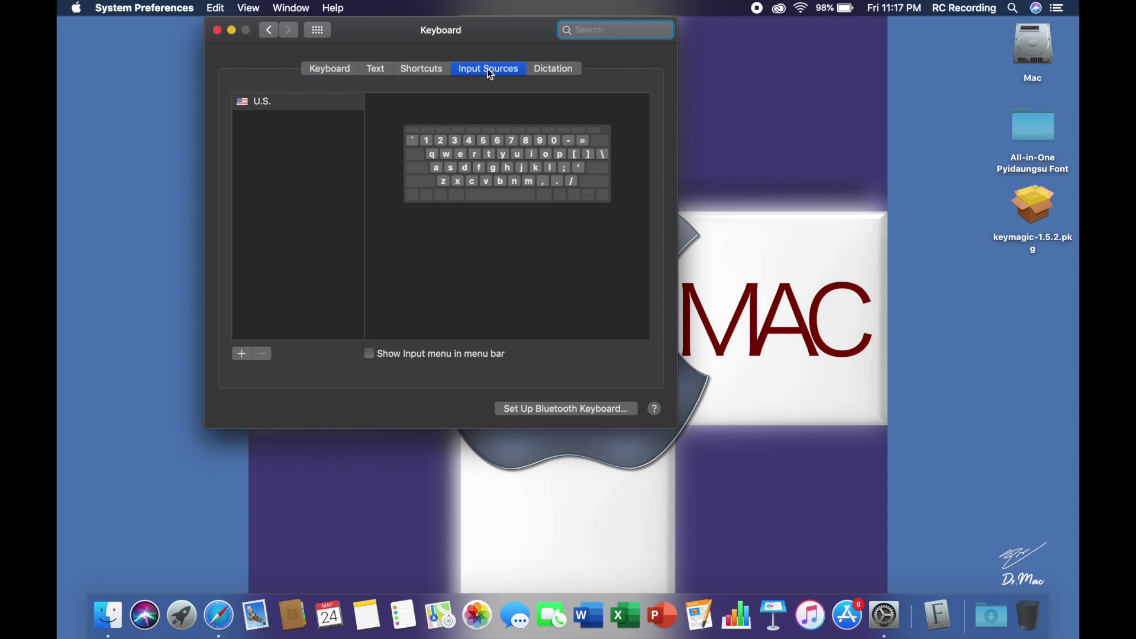
{"action": "left_click", "coordinate": [242, 354]}
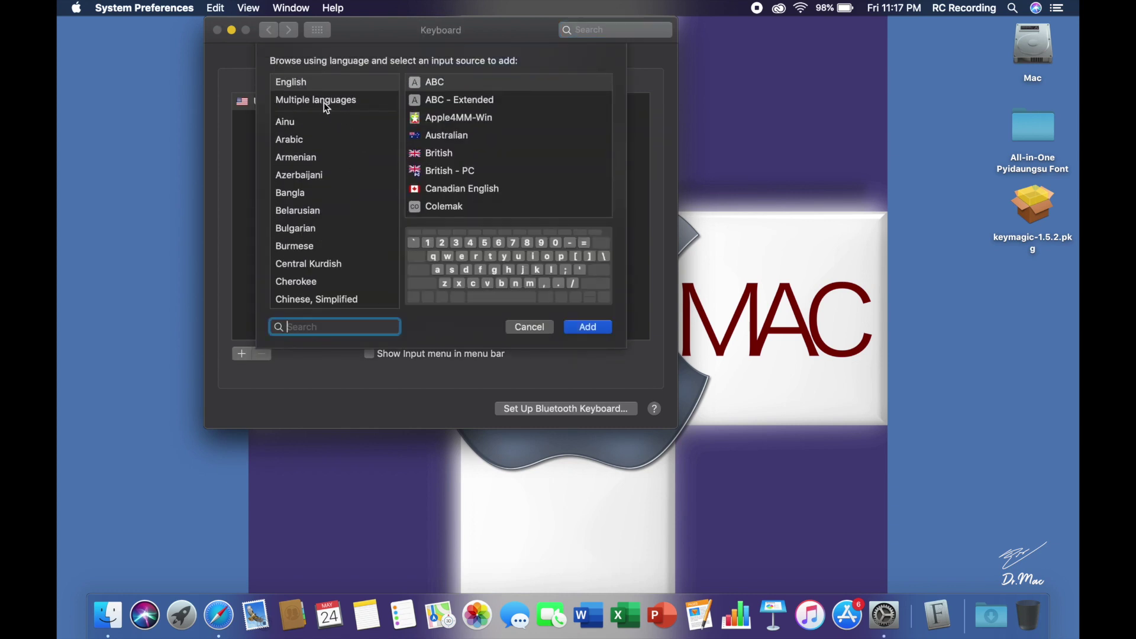
{"action": "left_click", "coordinate": [346, 101]}
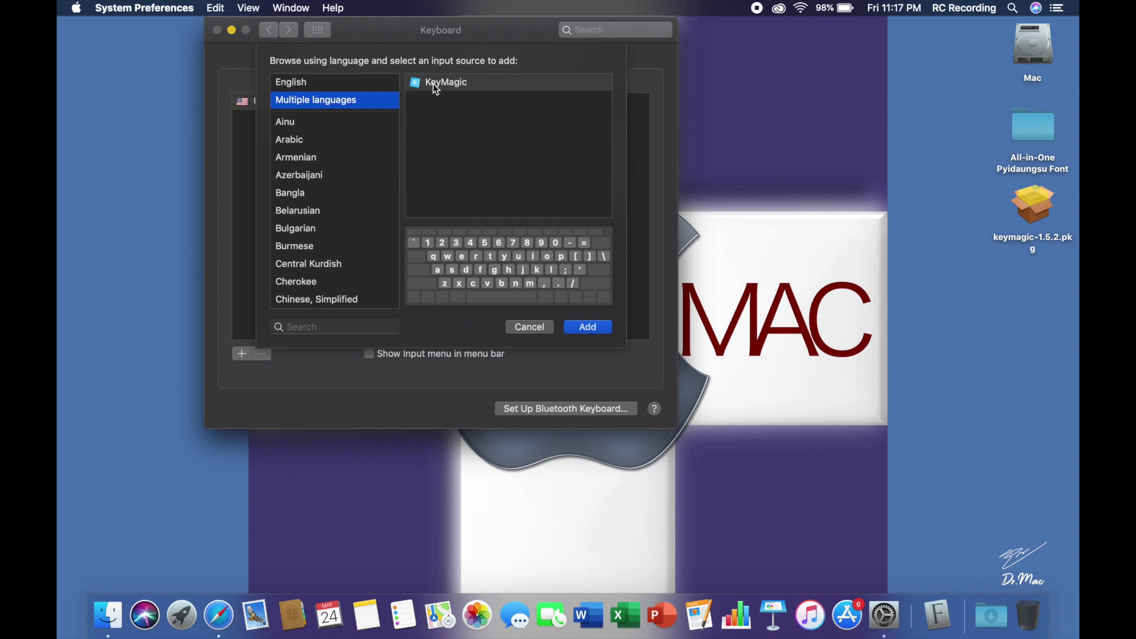
{"action": "left_click", "coordinate": [584, 326]}
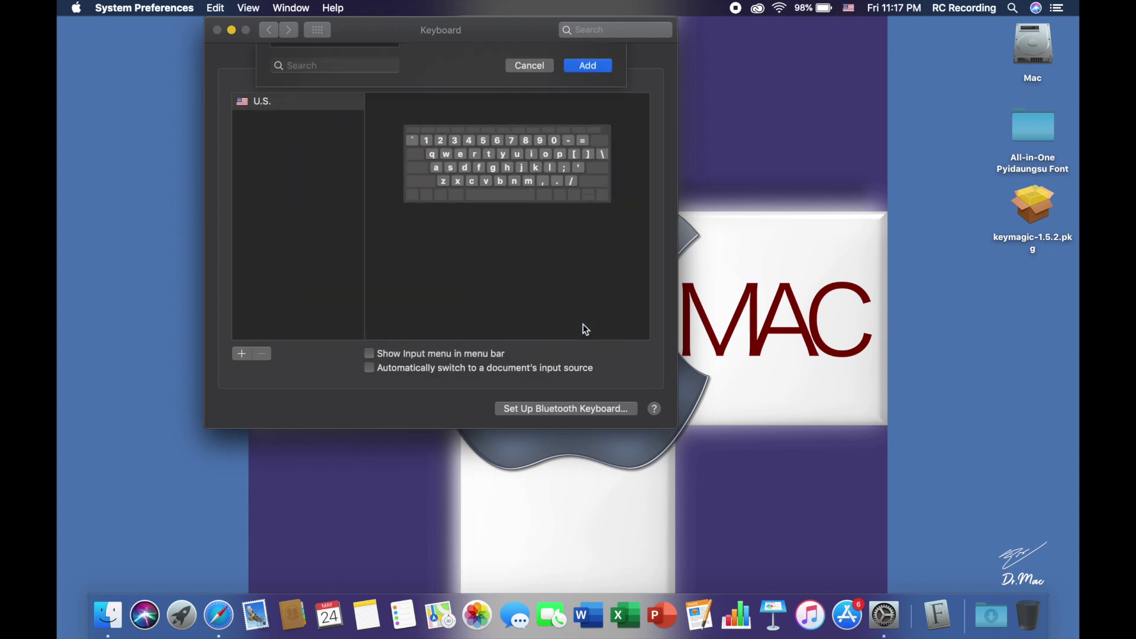
{"action": "key", "text": "super+q"}
{"action": "left_click", "coordinate": [852, 10]}
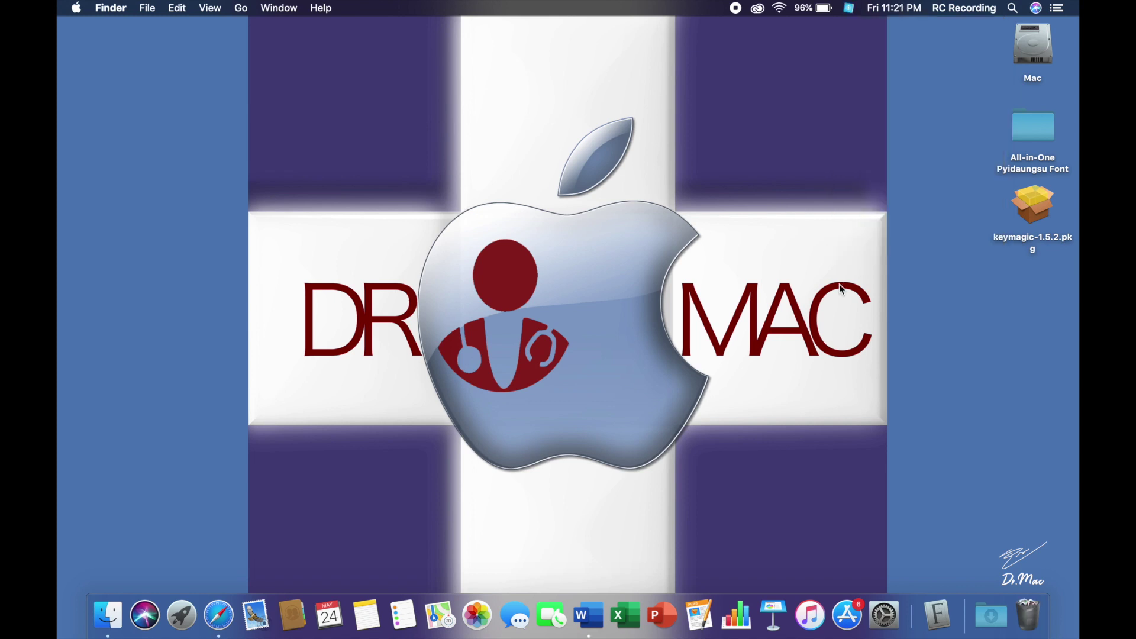
Open the Mac drive's Documents folder and select Word File.doc in Myanmar 3 and PyidaungSU.
{"action": "double_click", "coordinate": [1033, 47]}
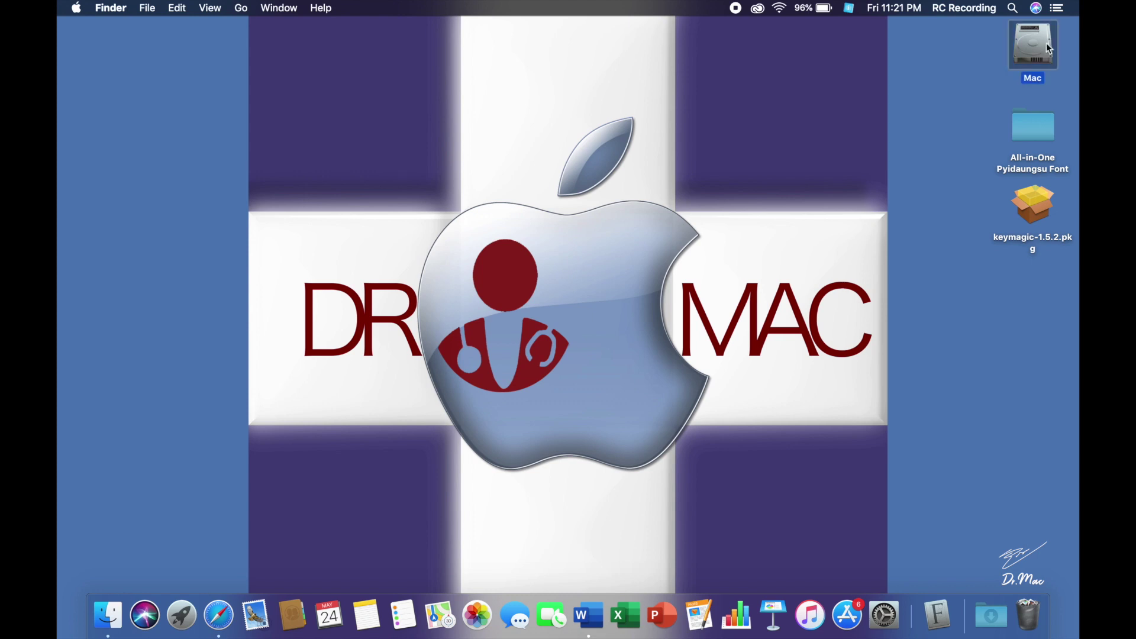
{"action": "left_click", "coordinate": [260, 233]}
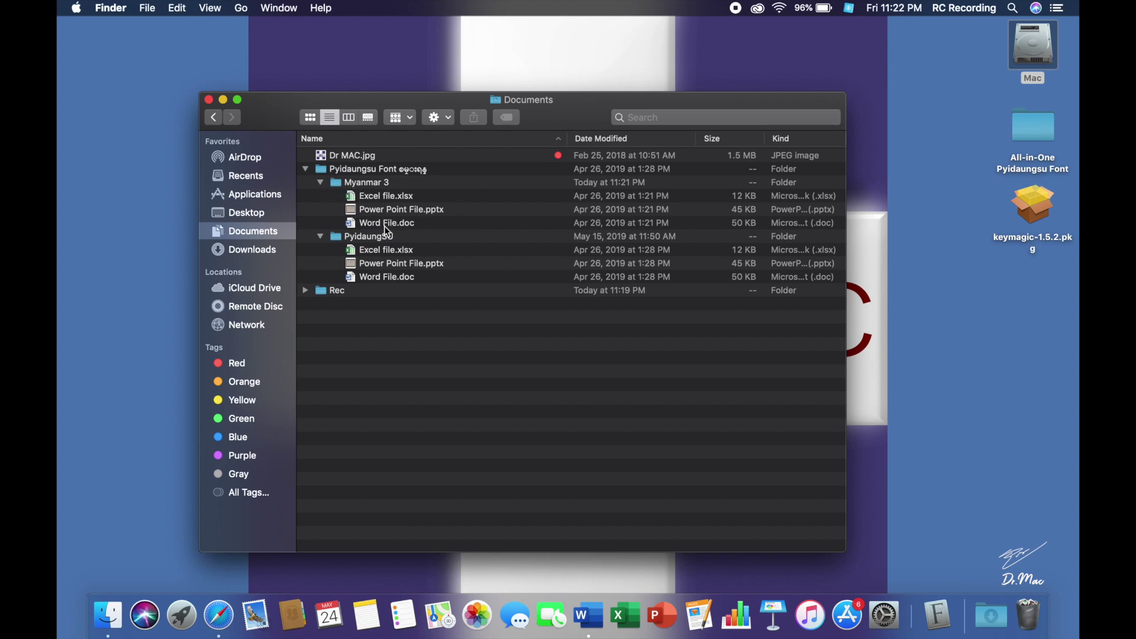
{"action": "left_click", "coordinate": [385, 225]}
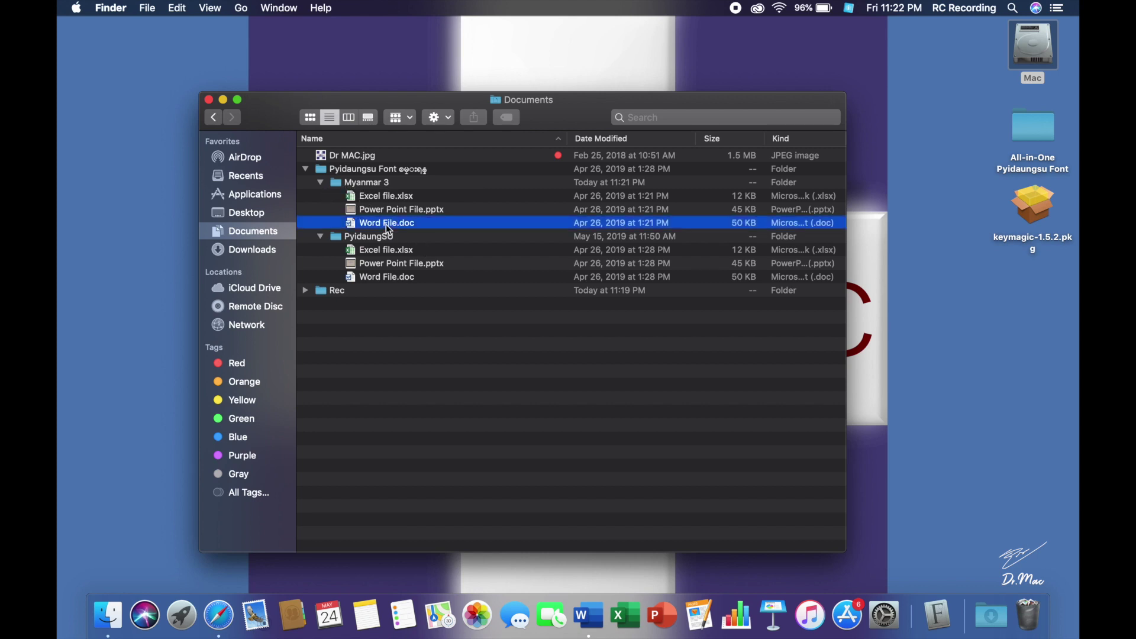
{"action": "left_click", "coordinate": [375, 281]}
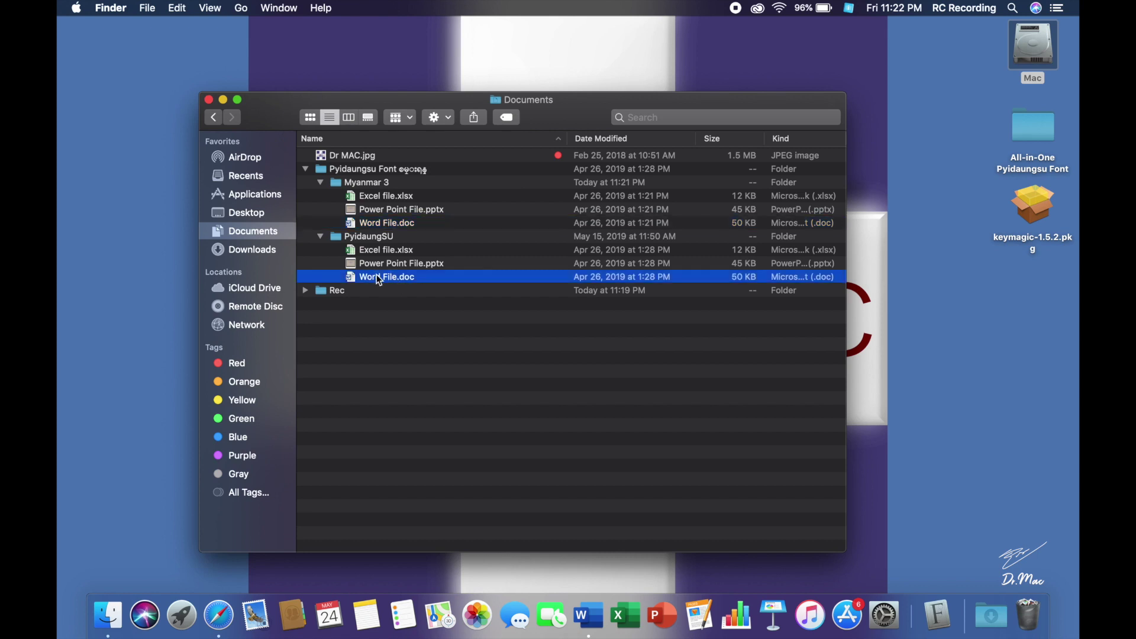
Open the Myanmar 3 and PyidaungSU Word File.doc side by side in Word, then show the template gallery.
{"action": "double_click", "coordinate": [373, 226]}
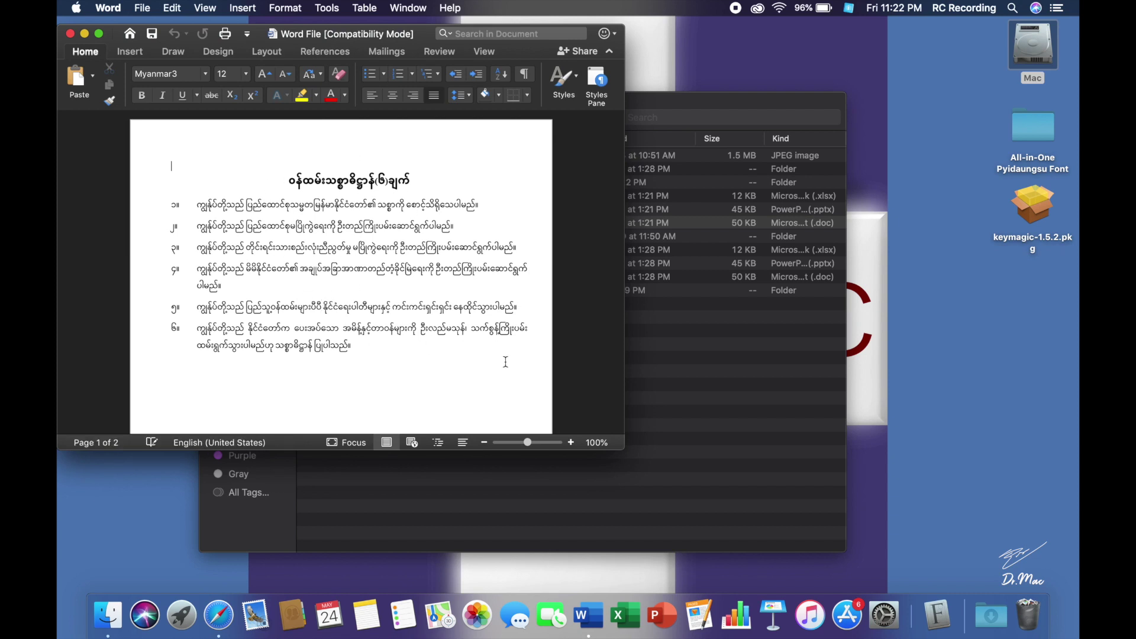
{"action": "left_click", "coordinate": [732, 379]}
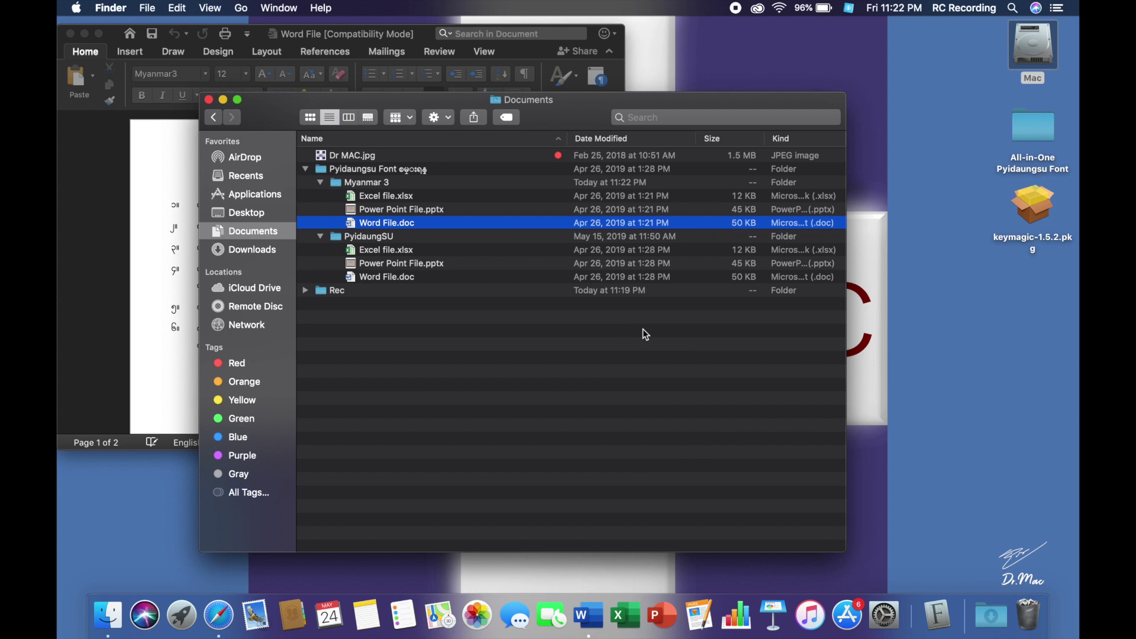
{"action": "double_click", "coordinate": [378, 277]}
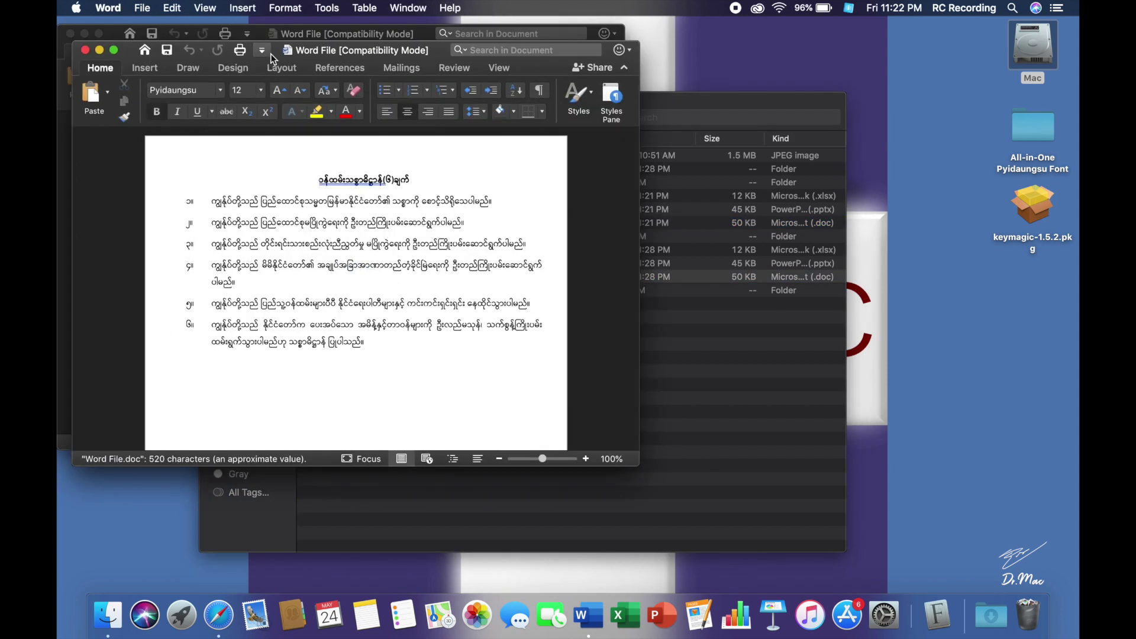
{"action": "left_click_drag", "start_coordinate": [271, 58], "coordinate": [700, 33]}
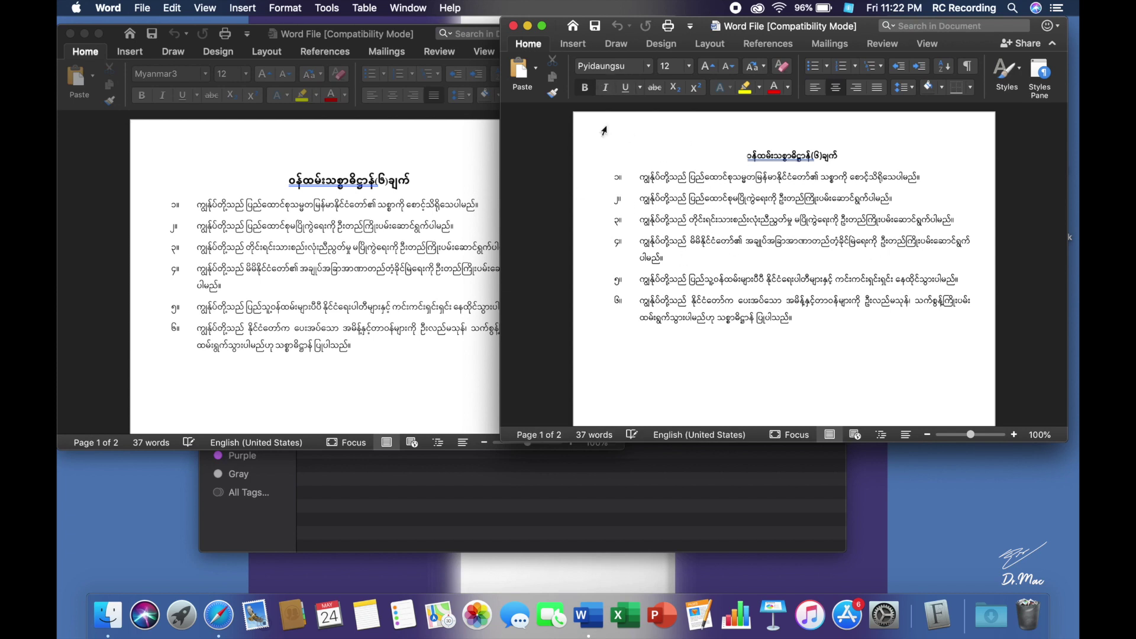
{"action": "left_click", "coordinate": [513, 25]}
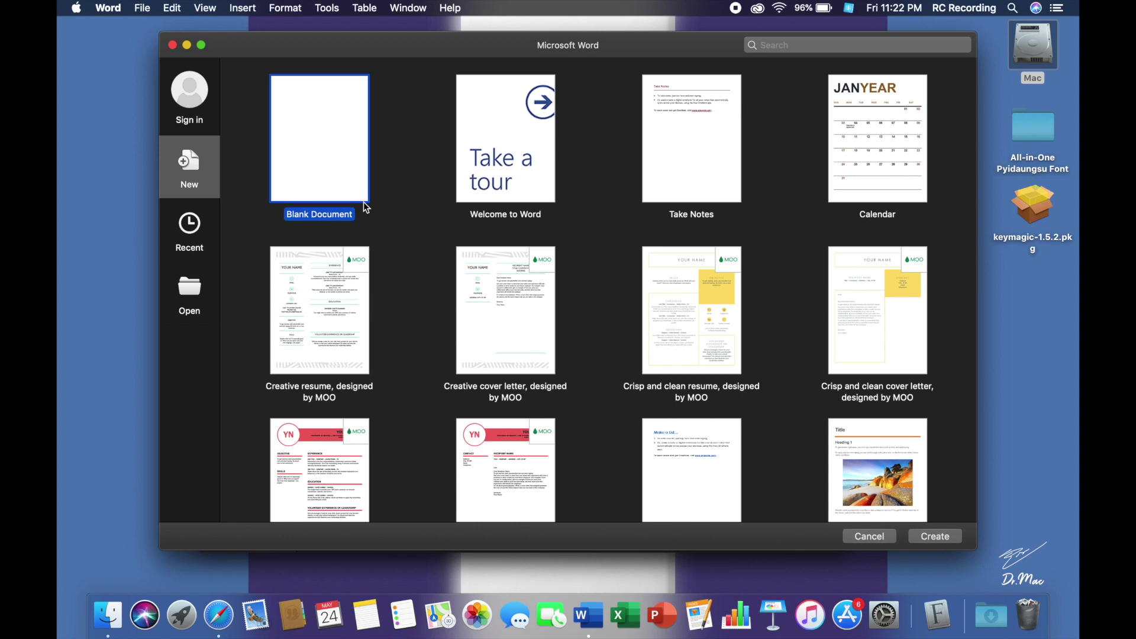
View Word's version 16.25 in About Microsoft Word, then dismiss the document gallery.
{"action": "left_click", "coordinate": [109, 8]}
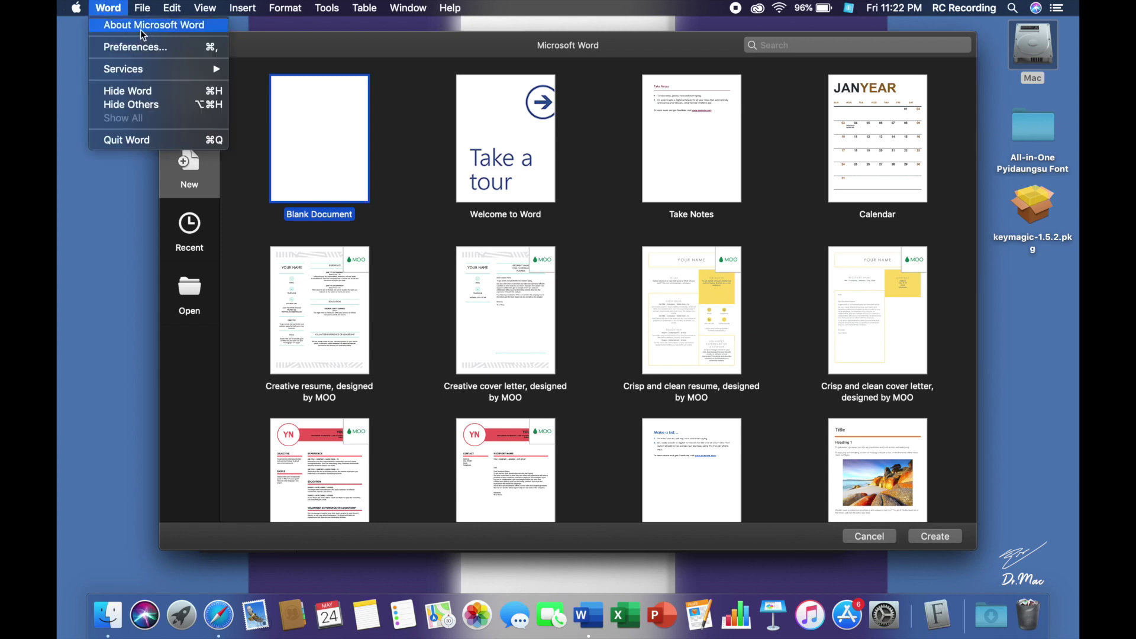
{"action": "left_click", "coordinate": [142, 20]}
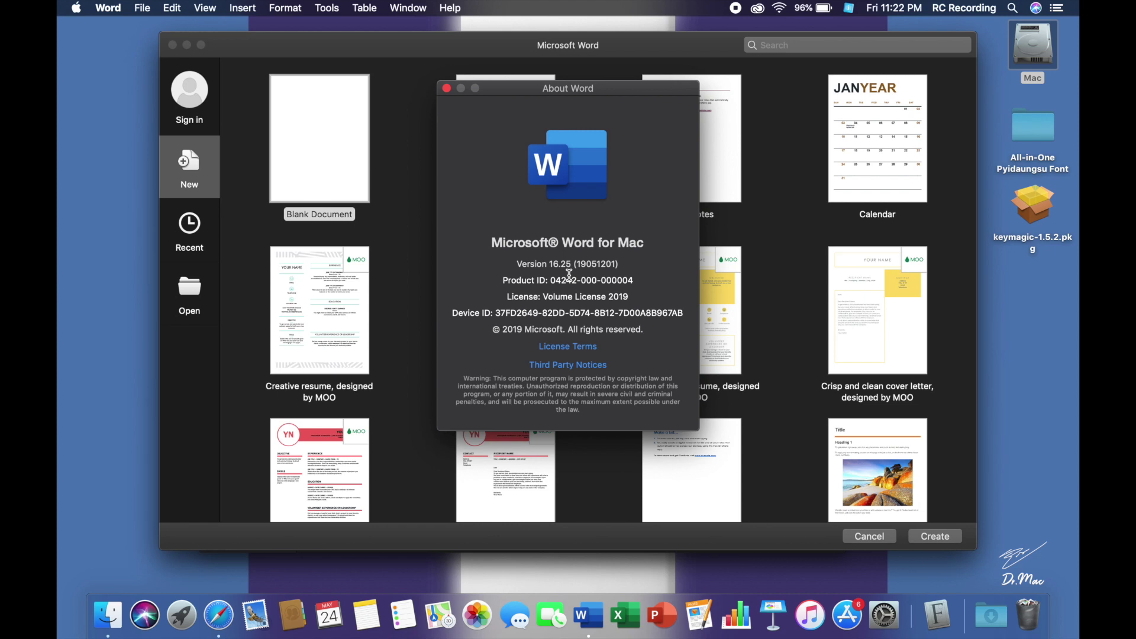
{"action": "left_click", "coordinate": [447, 88]}
{"action": "key", "text": "Escape"}
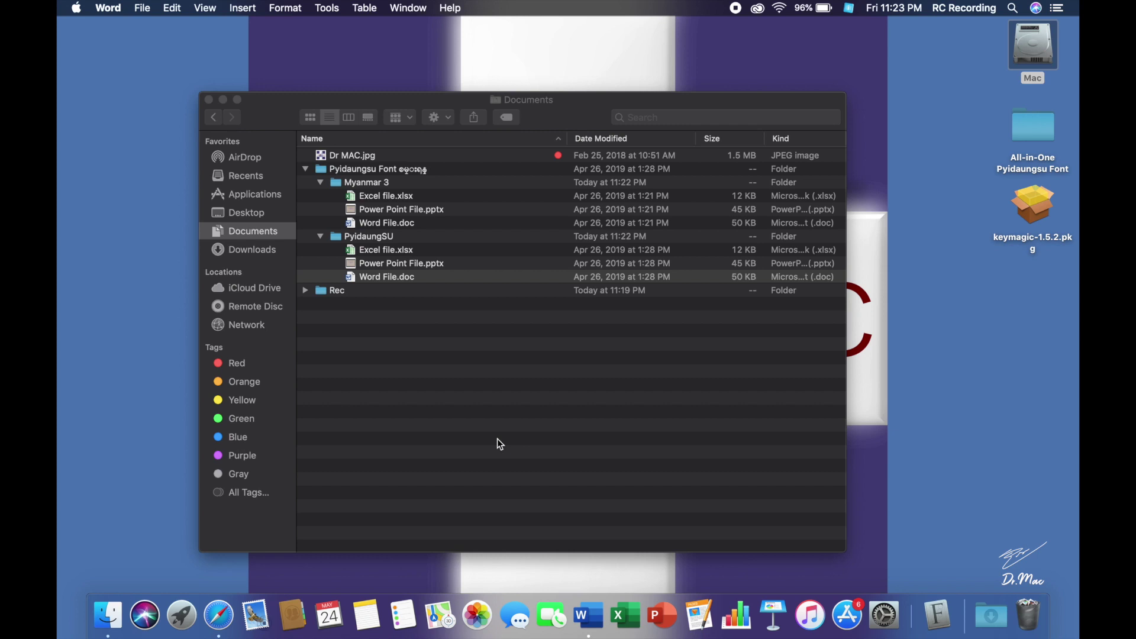
Open the PyidaungSU Word File.doc in Pages using Open With.
{"action": "right_click", "coordinate": [390, 278]}
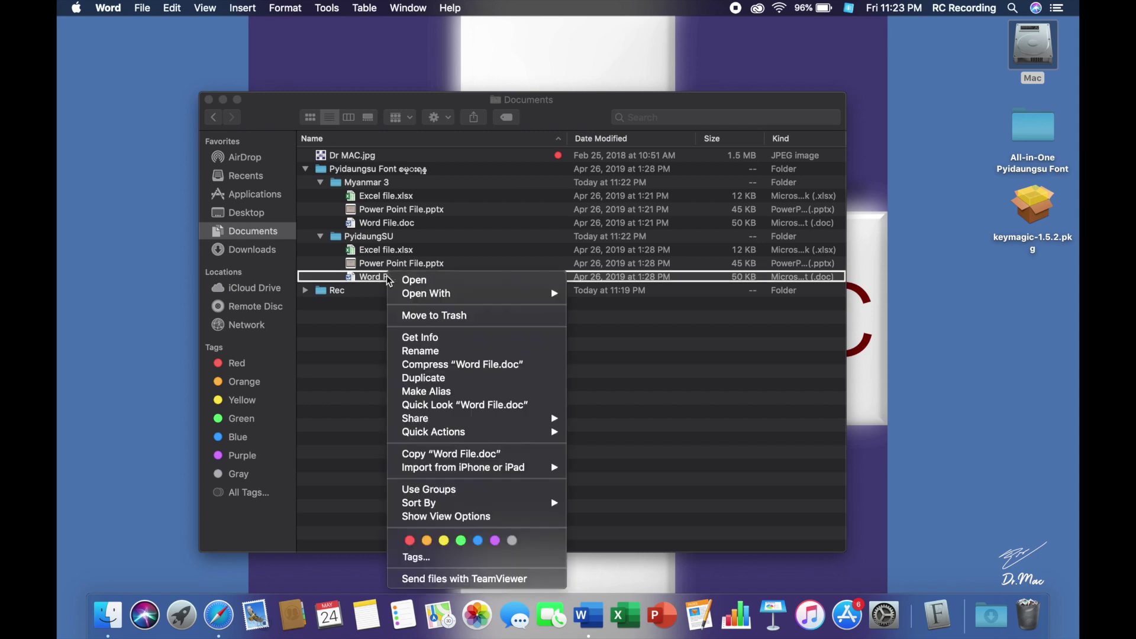
{"action": "mouse_move", "coordinate": [474, 294]}
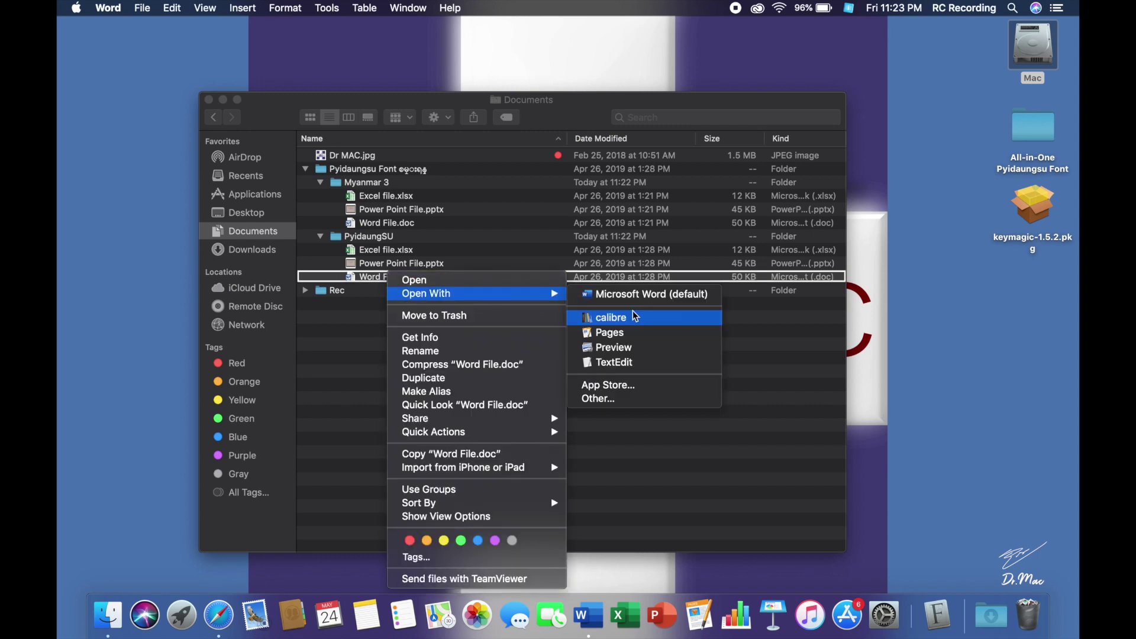
{"action": "left_click", "coordinate": [622, 340]}
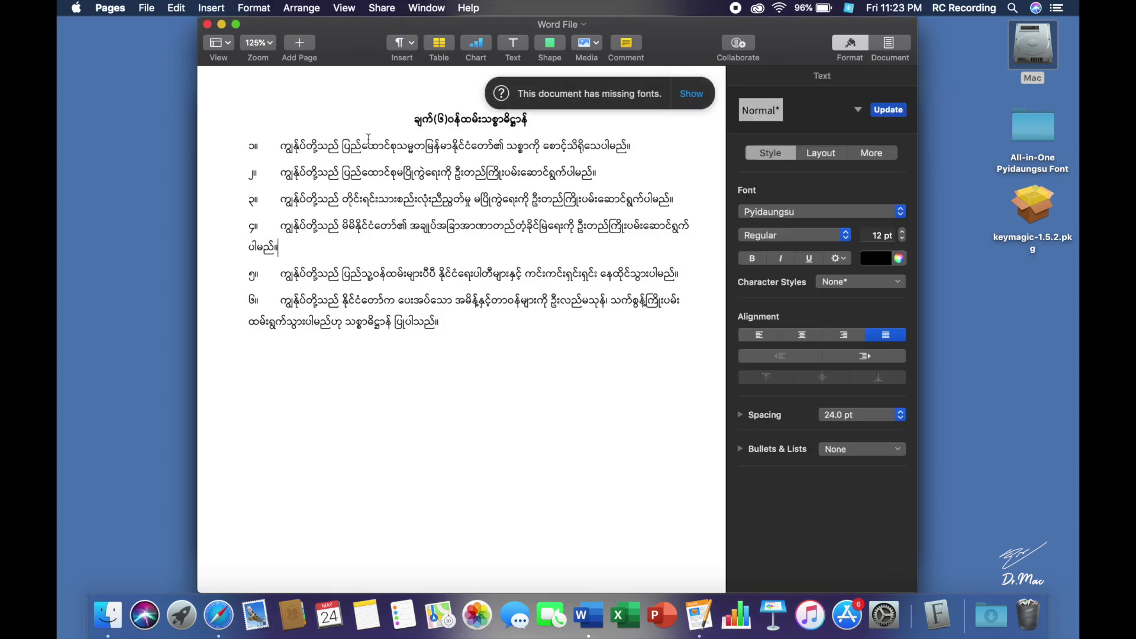
Move the Pages window aside, close the template chooser, and return to Finder.
{"action": "left_click_drag", "start_coordinate": [376, 26], "coordinate": [239, 41]}
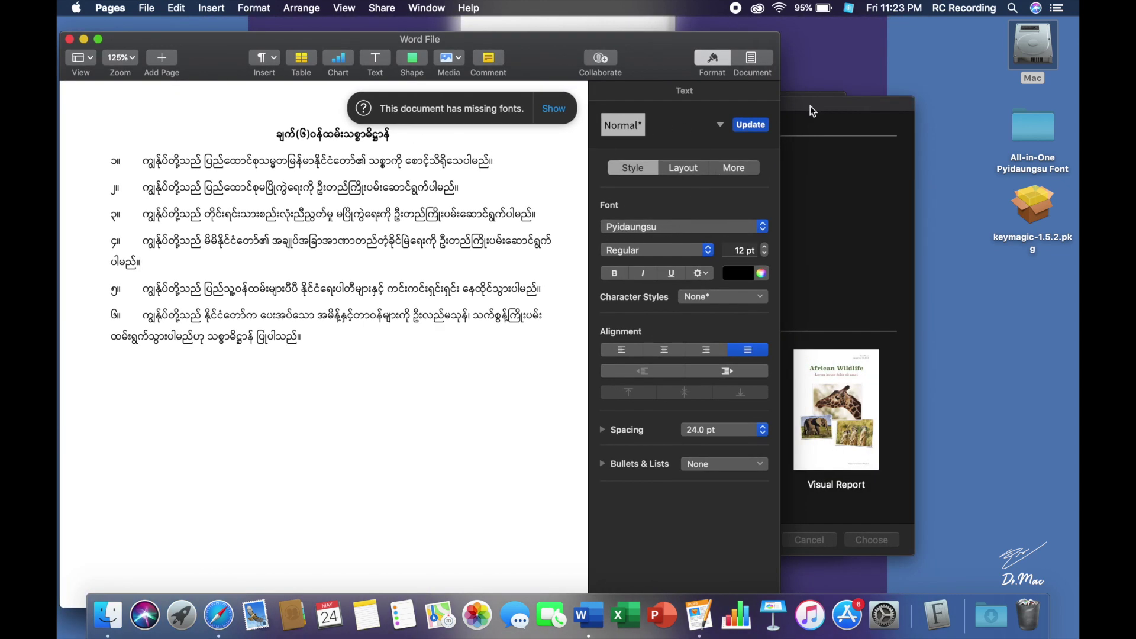
{"action": "left_click", "coordinate": [847, 195]}
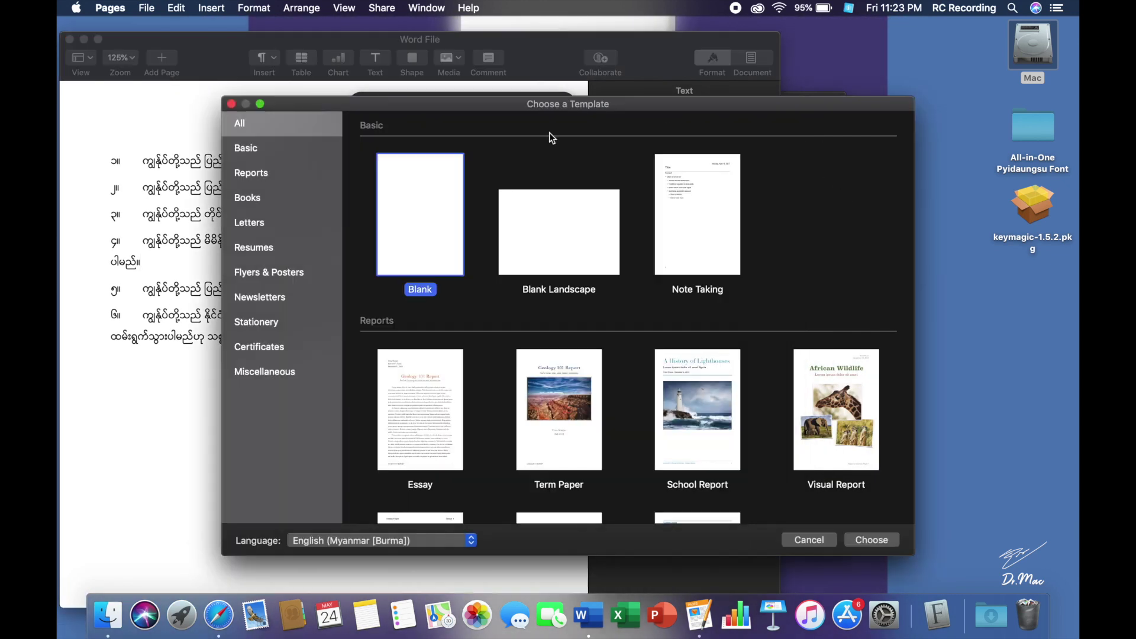
{"action": "left_click", "coordinate": [233, 104]}
{"action": "key", "text": "super+Tab"}
Open the Myanmar 3 Word File.doc in Pages using Open With.
{"action": "right_click", "coordinate": [371, 223]}
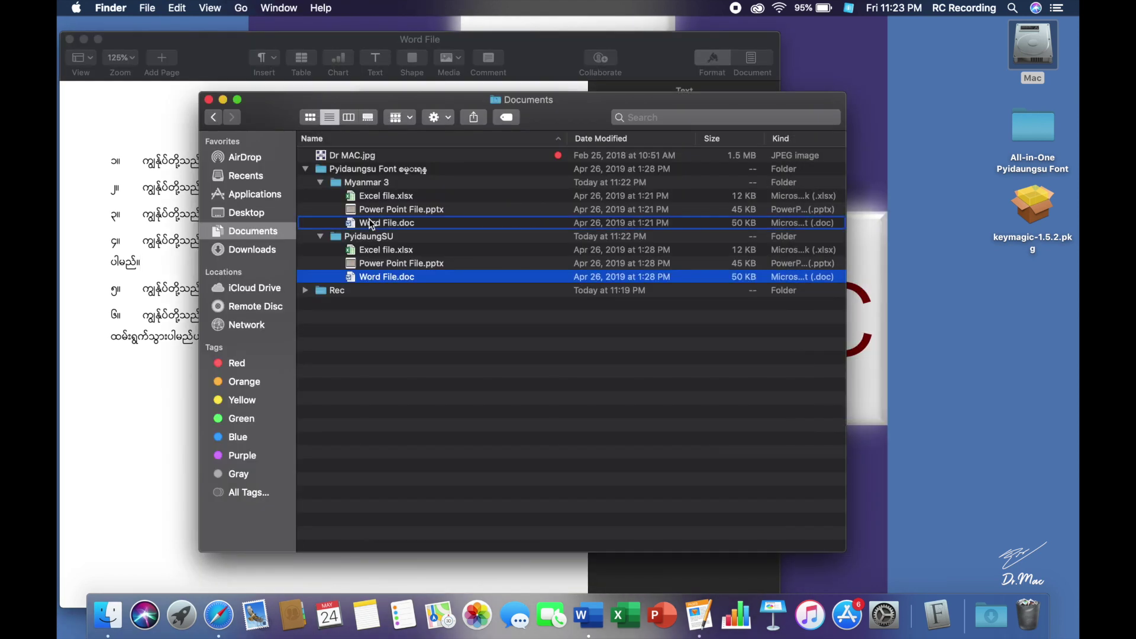
{"action": "mouse_move", "coordinate": [471, 237]}
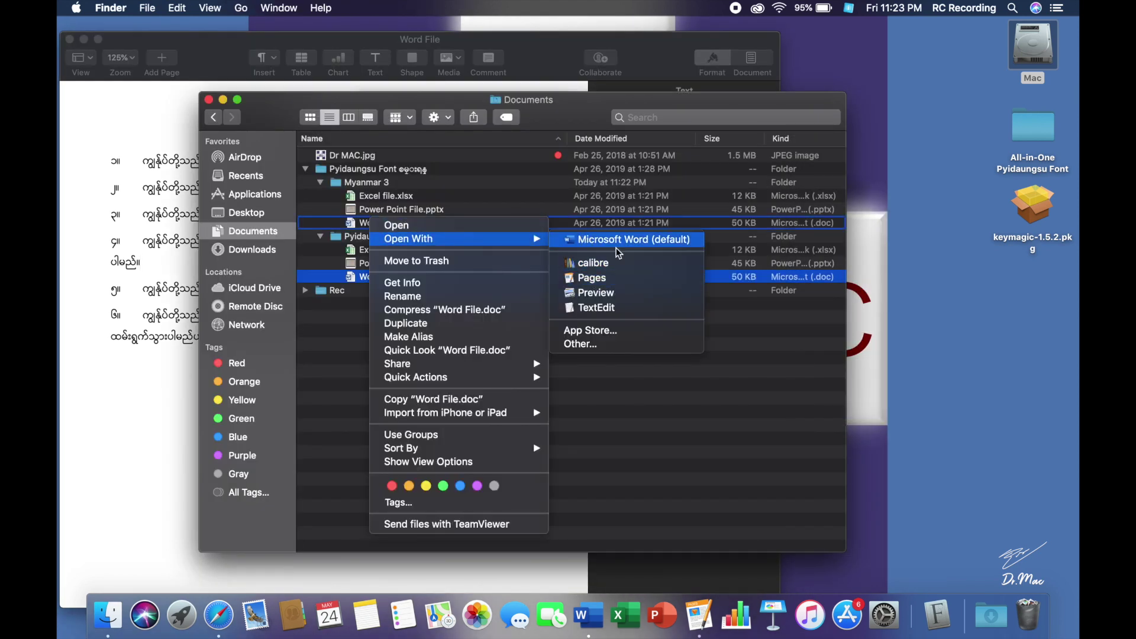
{"action": "left_click", "coordinate": [591, 277]}
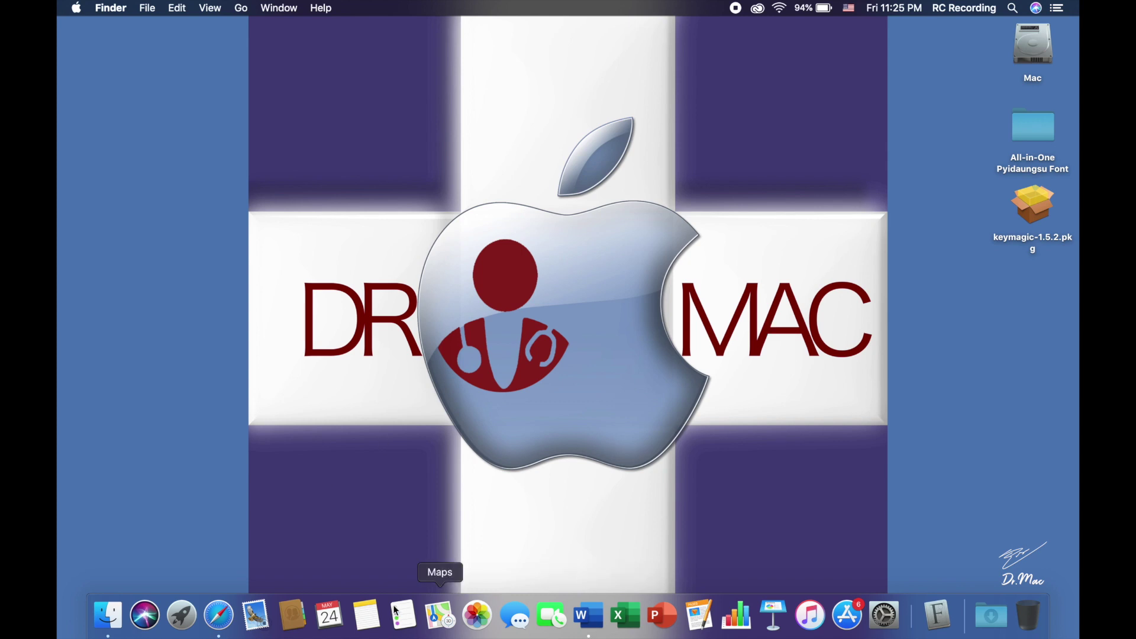
Launch Safari from the Dock to load the facebook.com page.
{"action": "left_click", "coordinate": [218, 615]}
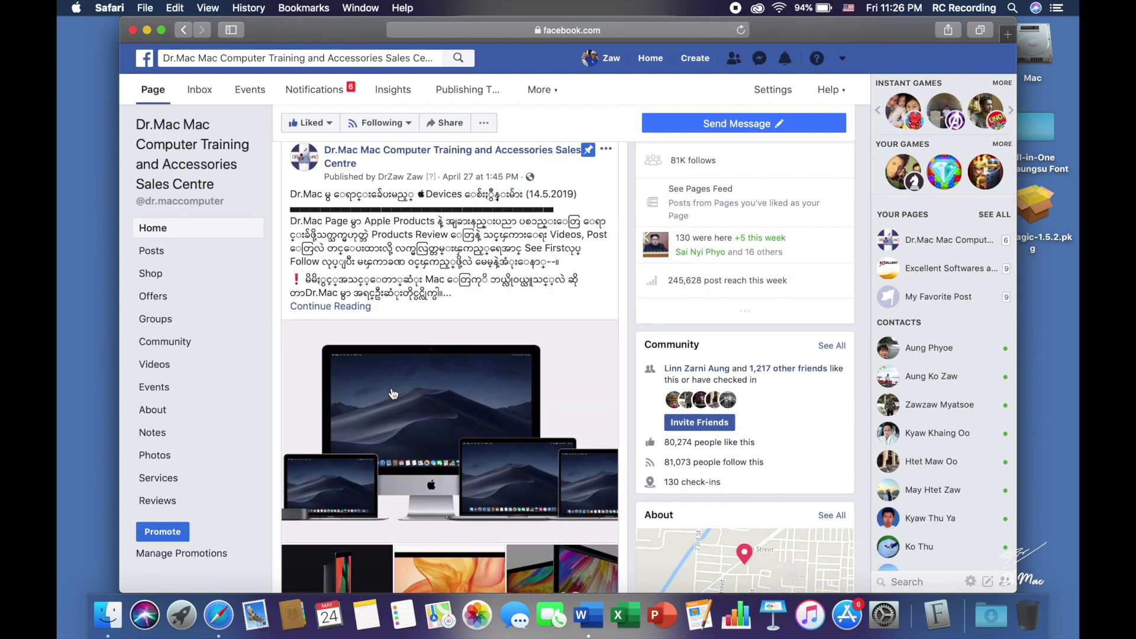
In Font Book's User collection, disable Pyidaungsu and Pyidaungsu Numbers and confirm.
{"action": "key", "text": "F4"}
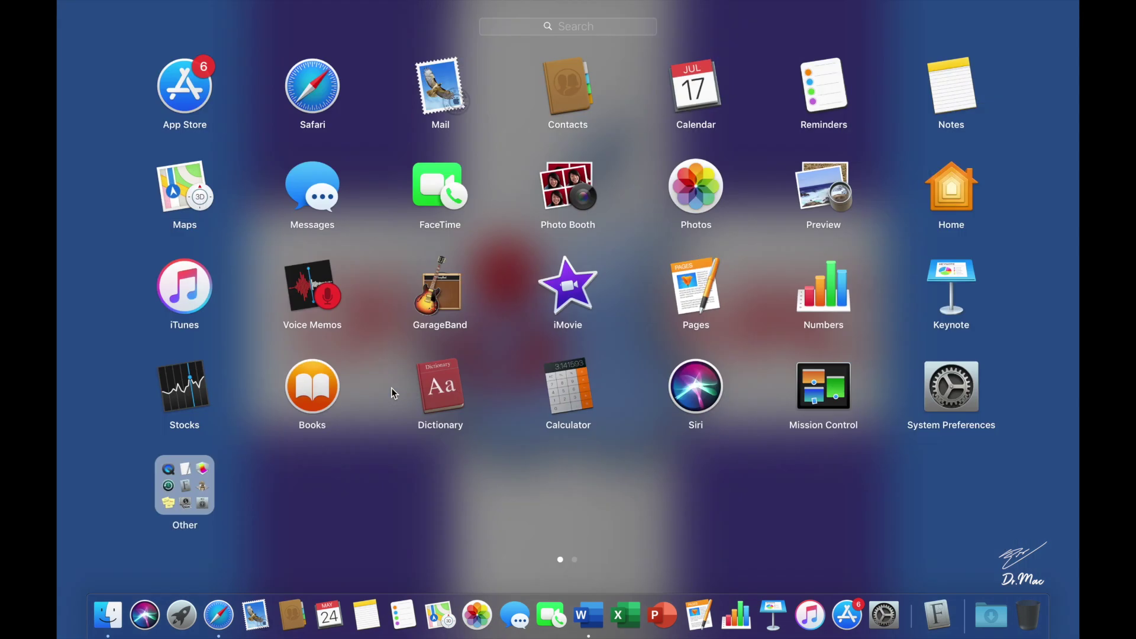
{"action": "type", "text": "f"}
{"action": "left_click", "coordinate": [442, 93]}
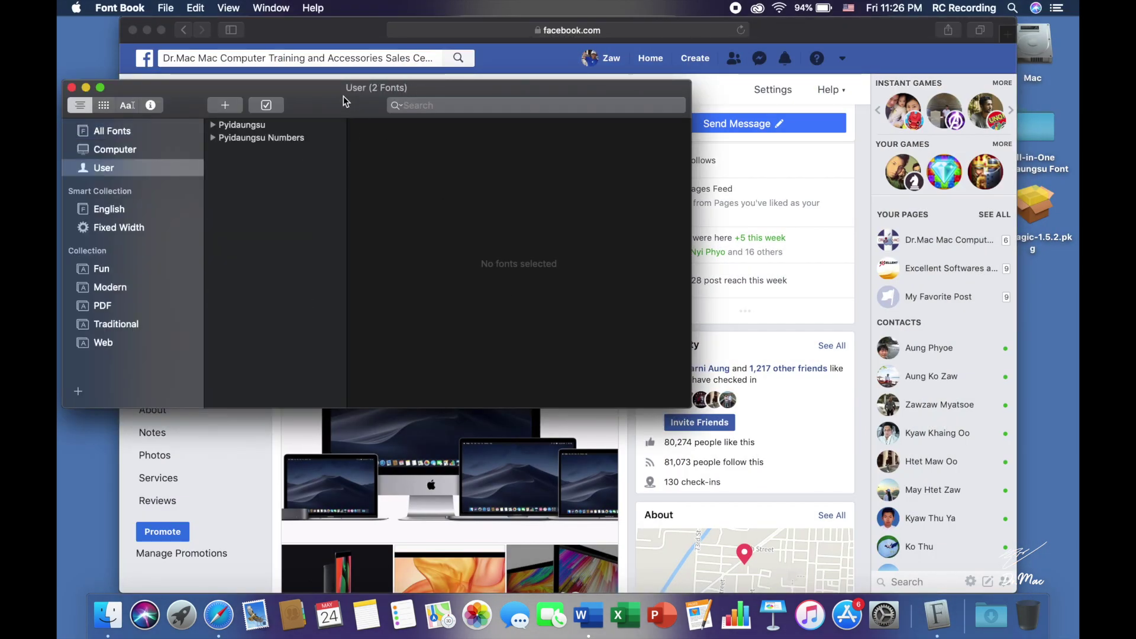
{"action": "left_click", "coordinate": [235, 126]}
{"action": "left_click", "coordinate": [255, 138], "text": "shift"}
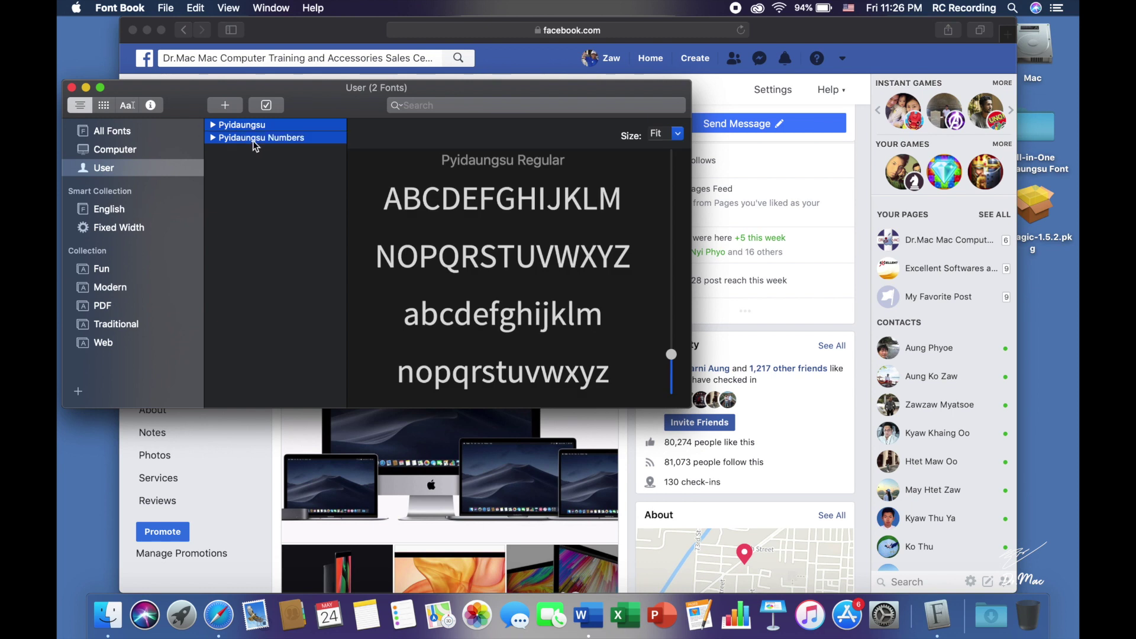
{"action": "left_click", "coordinate": [266, 106]}
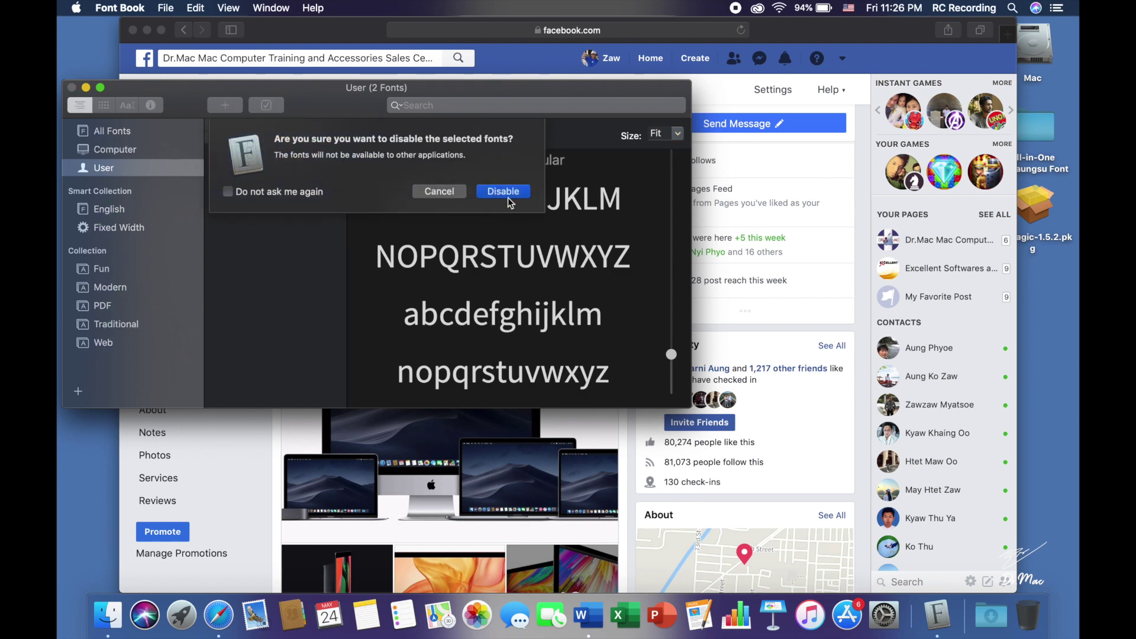
{"action": "left_click", "coordinate": [507, 196]}
Reposition Font Book, check the Facebook page, then re-enable both Pyidaungsu fonts.
{"action": "left_click_drag", "start_coordinate": [352, 107], "coordinate": [245, 199]}
{"action": "left_click_drag", "start_coordinate": [400, 181], "coordinate": [528, 179]}
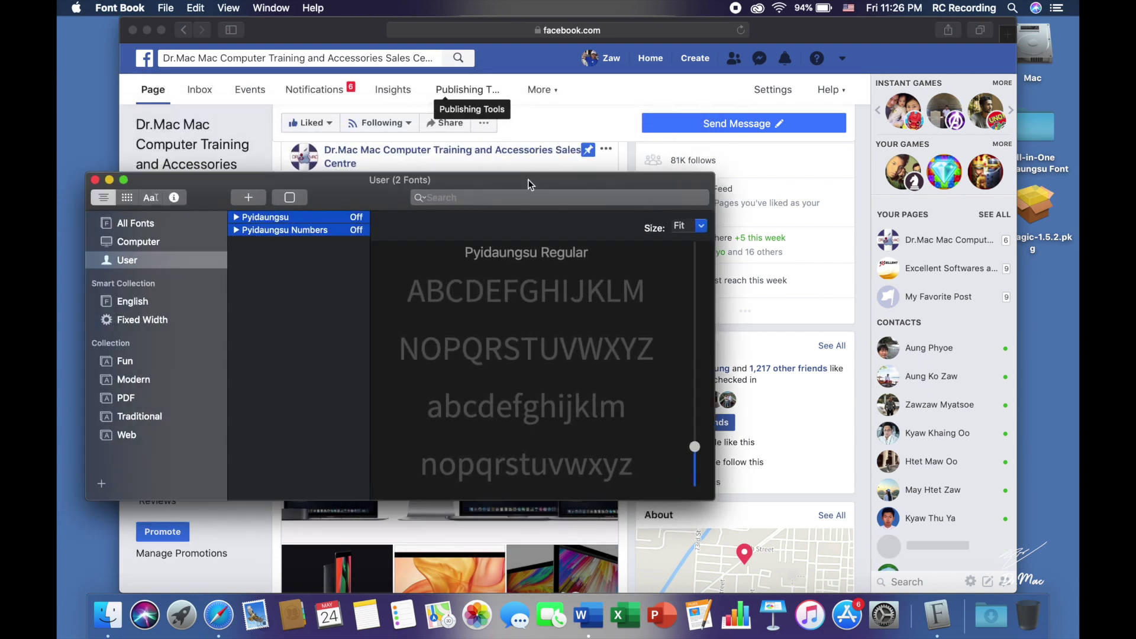
{"action": "left_click", "coordinate": [458, 347]}
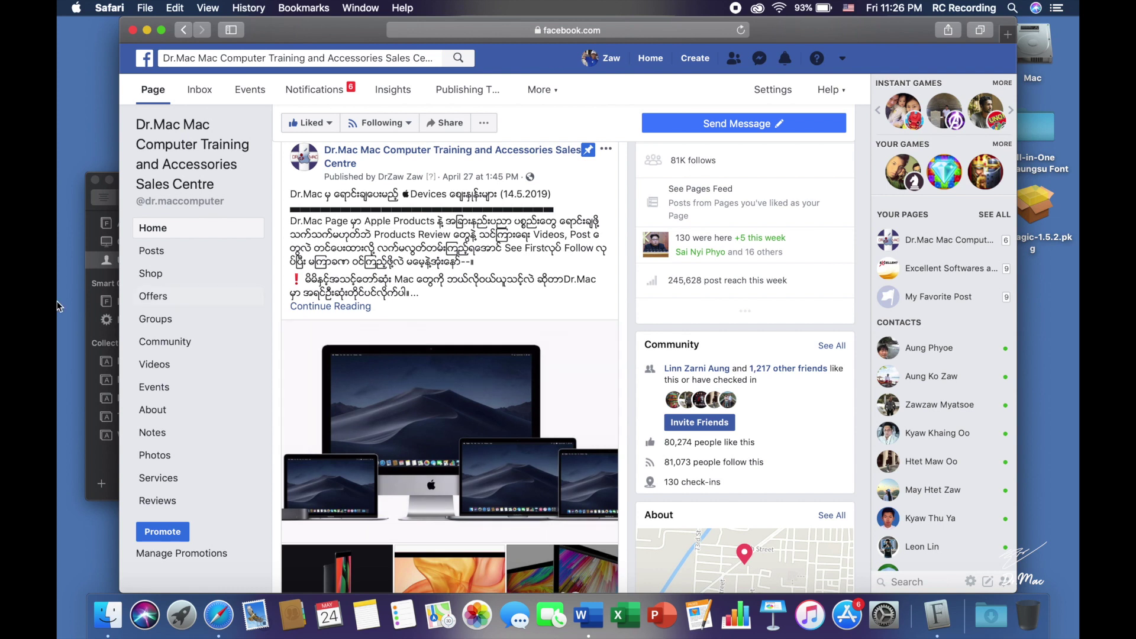
{"action": "left_click", "coordinate": [99, 265]}
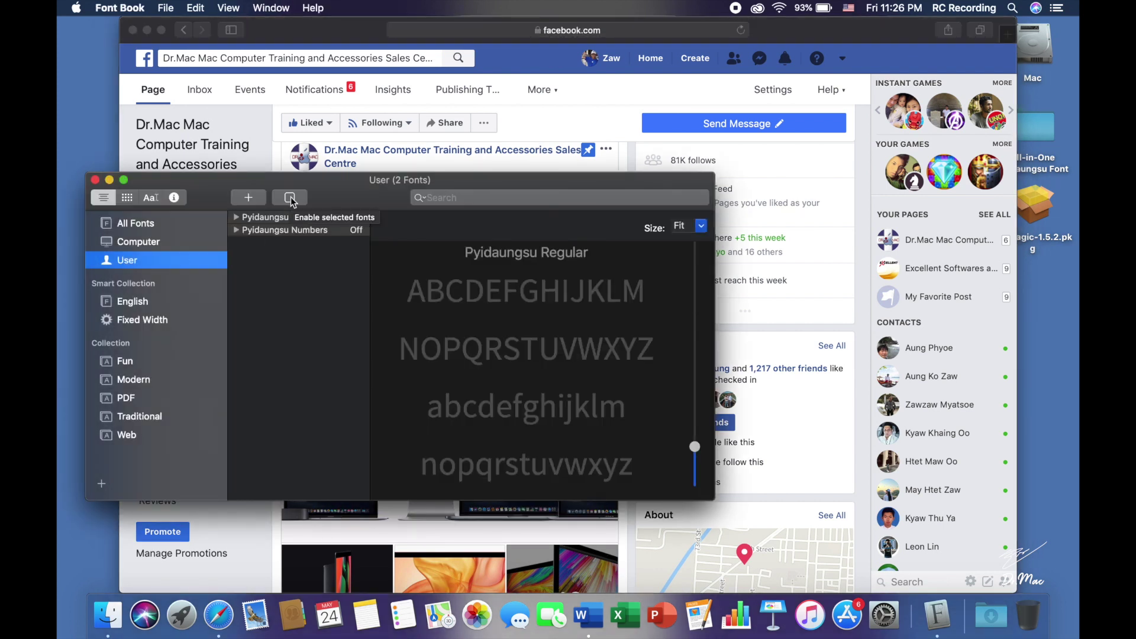
{"action": "left_click", "coordinate": [290, 198]}
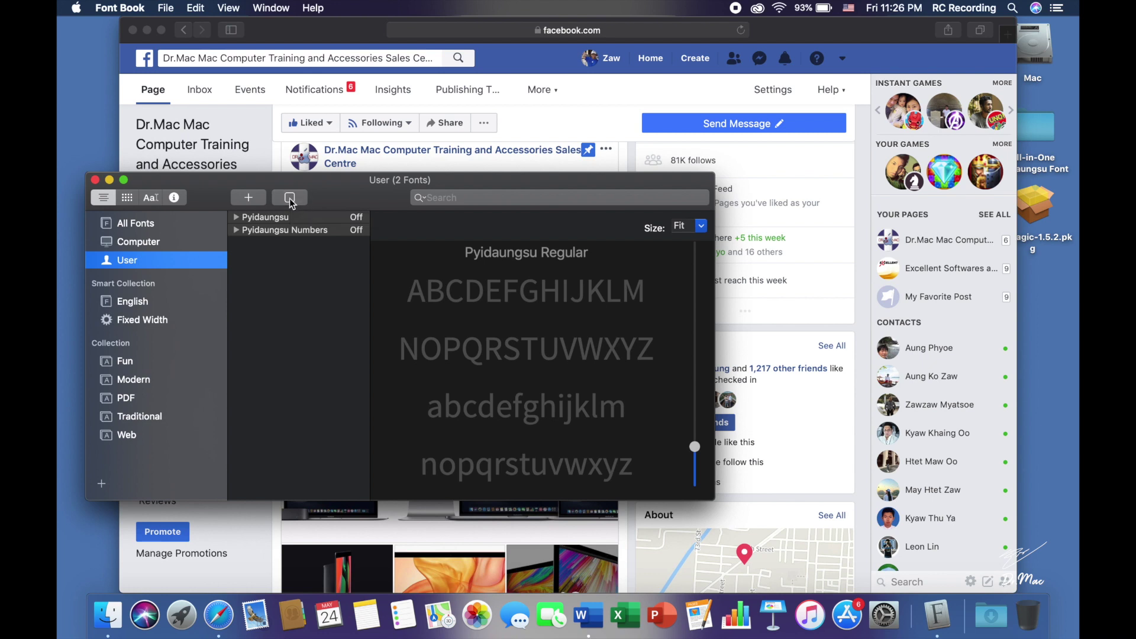